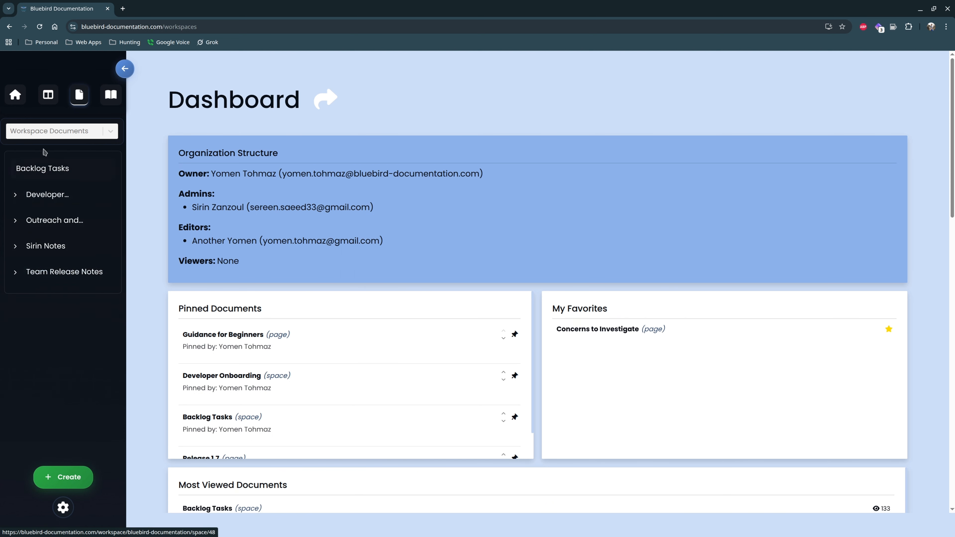
# Open the Developer Onboarding walkthrough and read through its Getting Started page
pyautogui.click(110, 95)
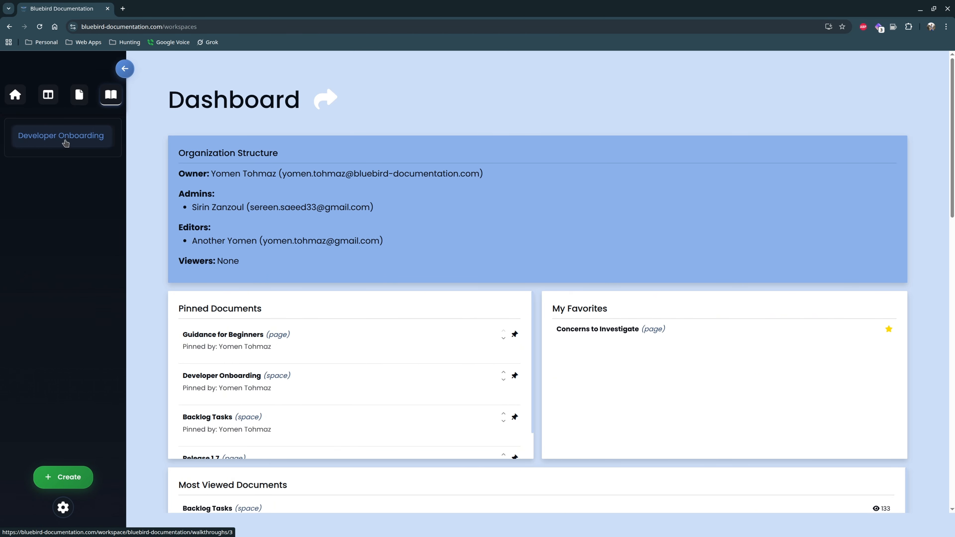
pyautogui.click(66, 143)
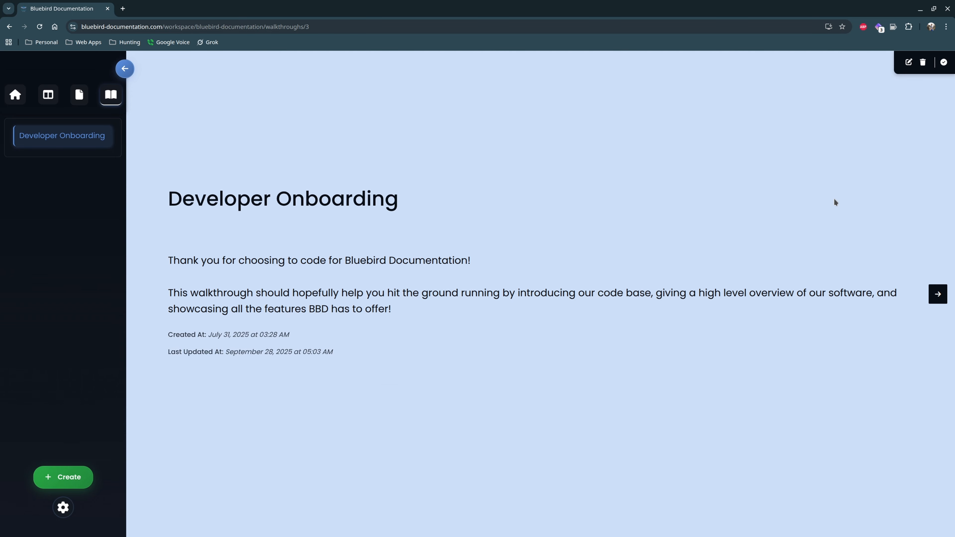
pyautogui.click(935, 299)
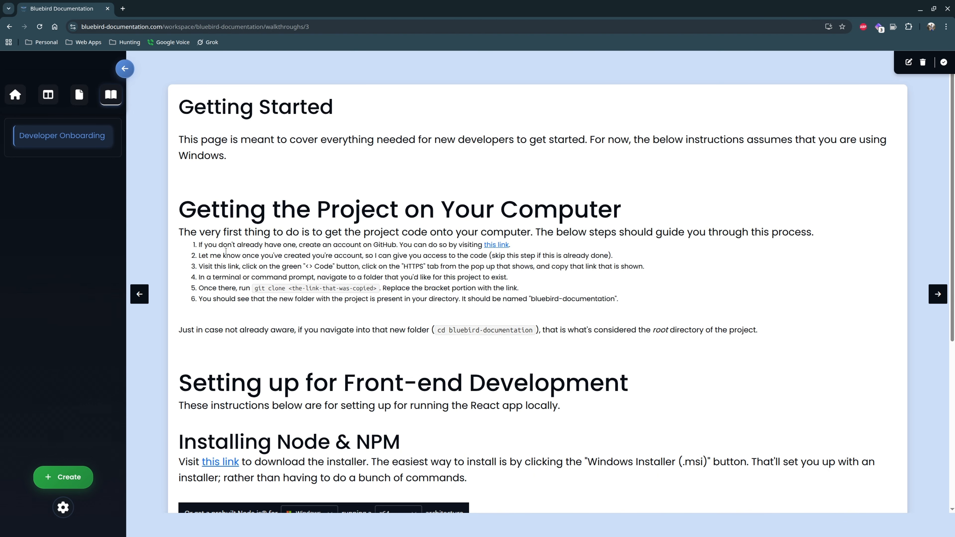
pyautogui.scroll(-2, 327, 274)
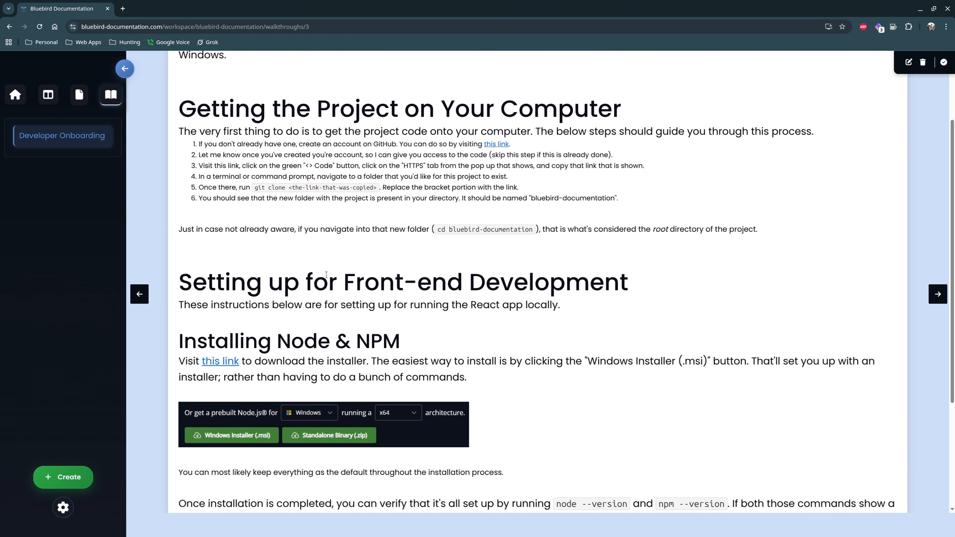
pyautogui.scroll(2, 286, 283)
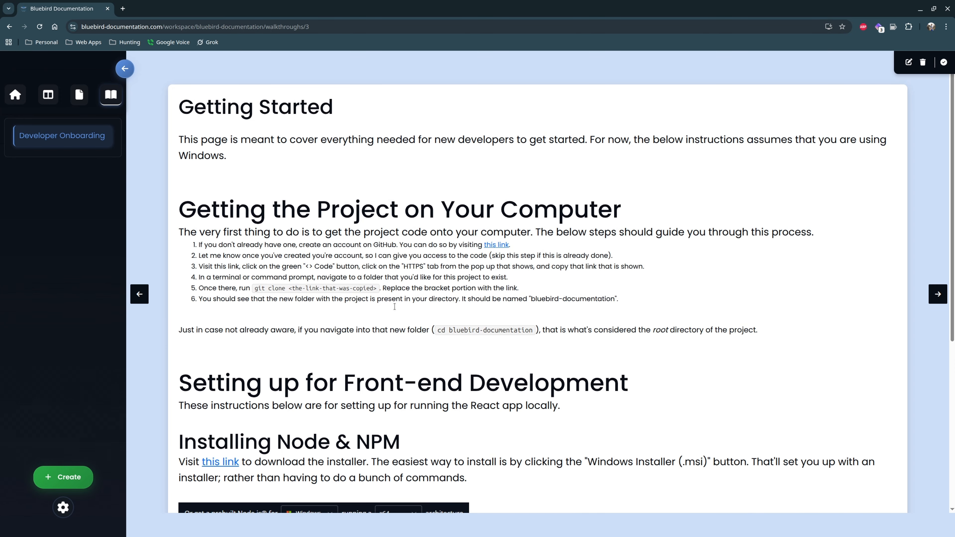
pyautogui.scroll(-2, 443, 351)
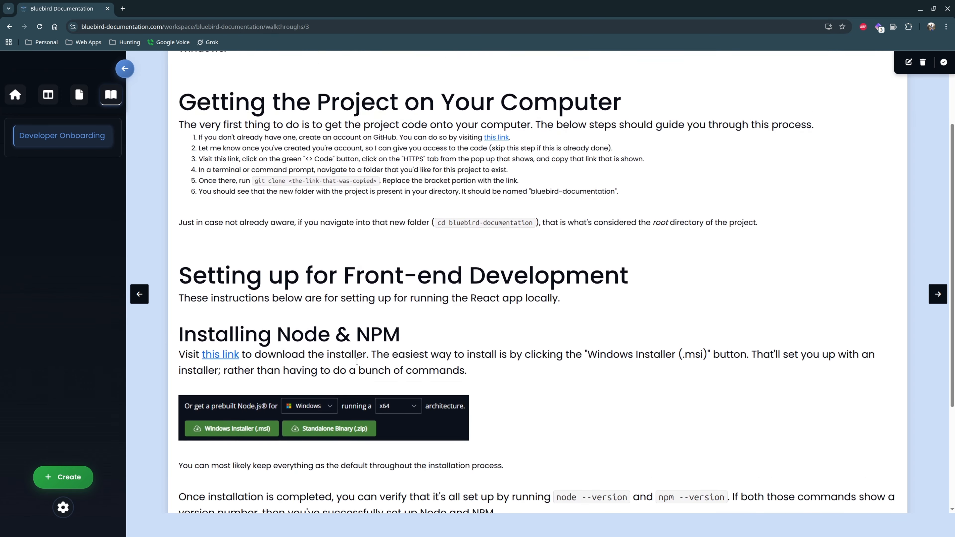
pyautogui.scroll(2, 275, 339)
# Page through the following walkthrough pages on Git, running the React app and frontend code
pyautogui.click(939, 297)
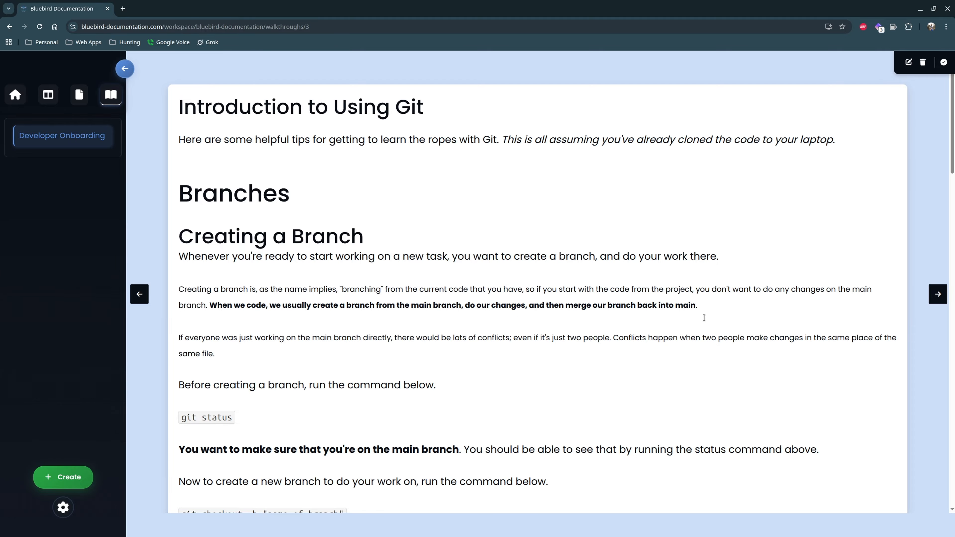
pyautogui.click(937, 294)
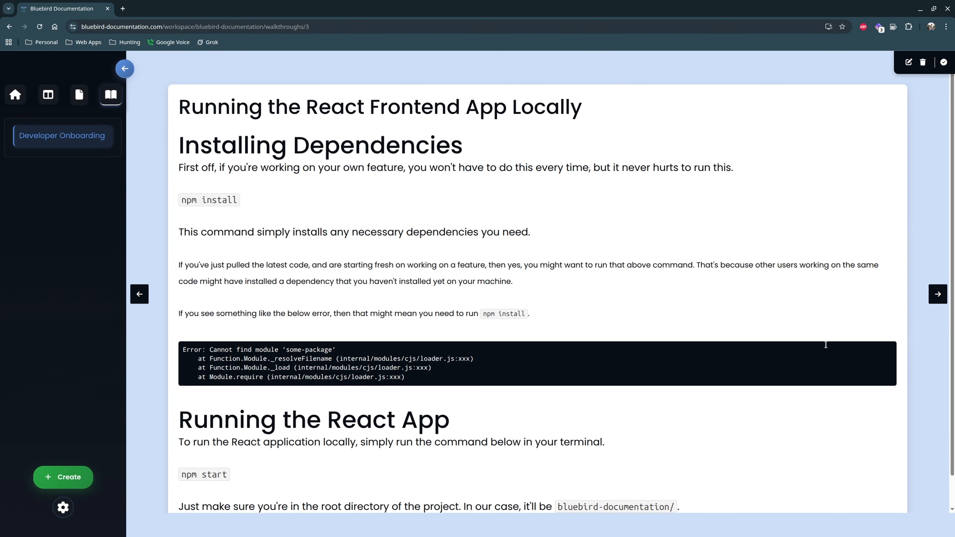
pyautogui.scroll(-1, 420, 317)
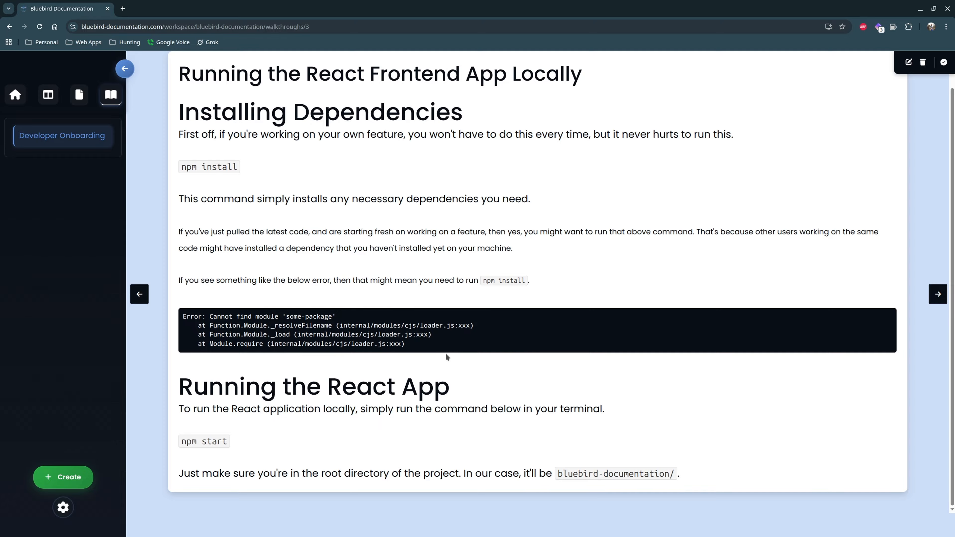
pyautogui.scroll(1, 519, 333)
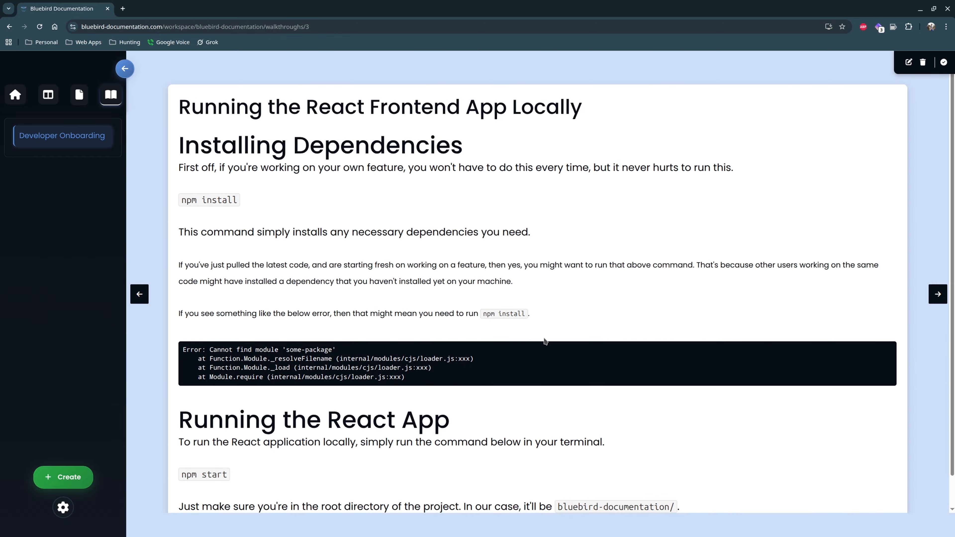
pyautogui.click(932, 303)
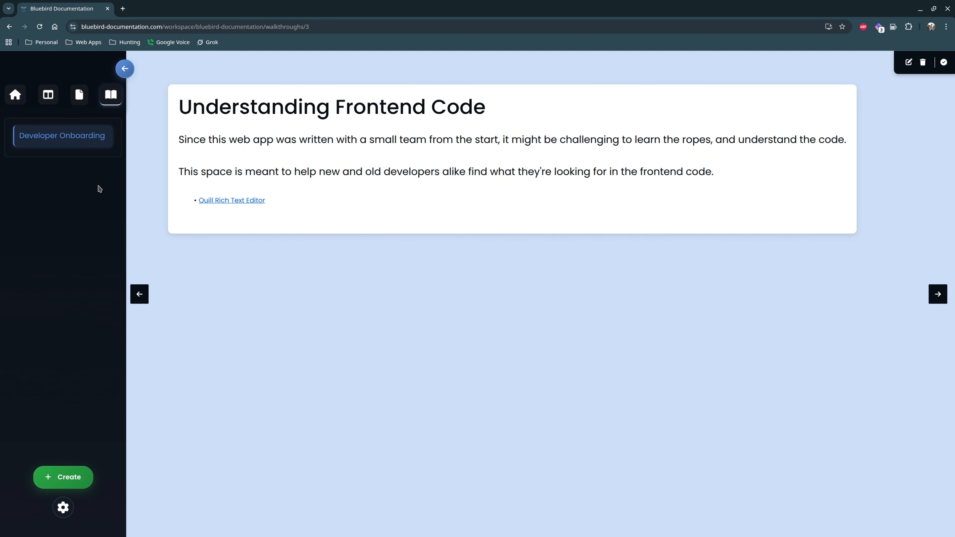
# Start creating a new walkthrough and add the Release 1.6 and Release 1.7 pages to its documents
pyautogui.click(75, 476)
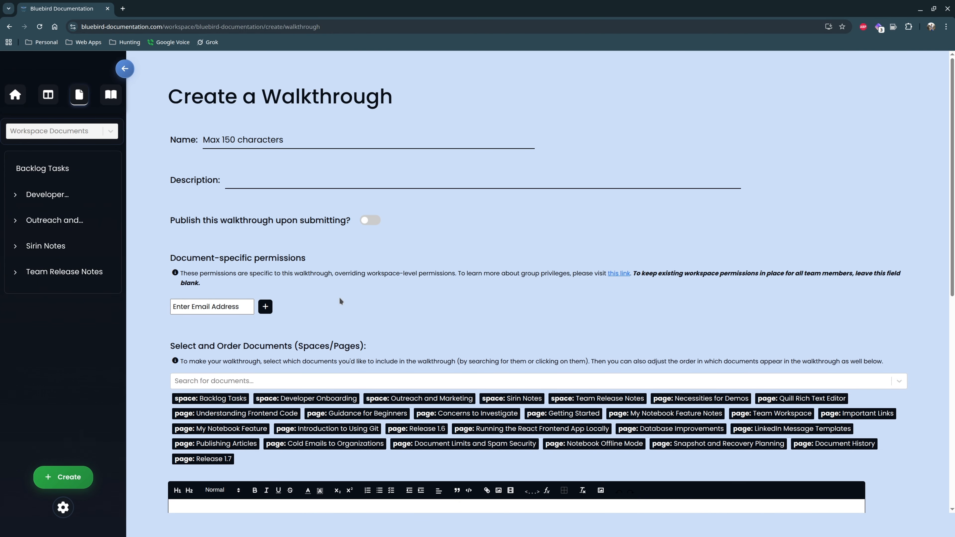
pyautogui.scroll(-4, 339, 298)
pyautogui.scroll(-2, 384, 270)
pyautogui.scroll(1, 386, 271)
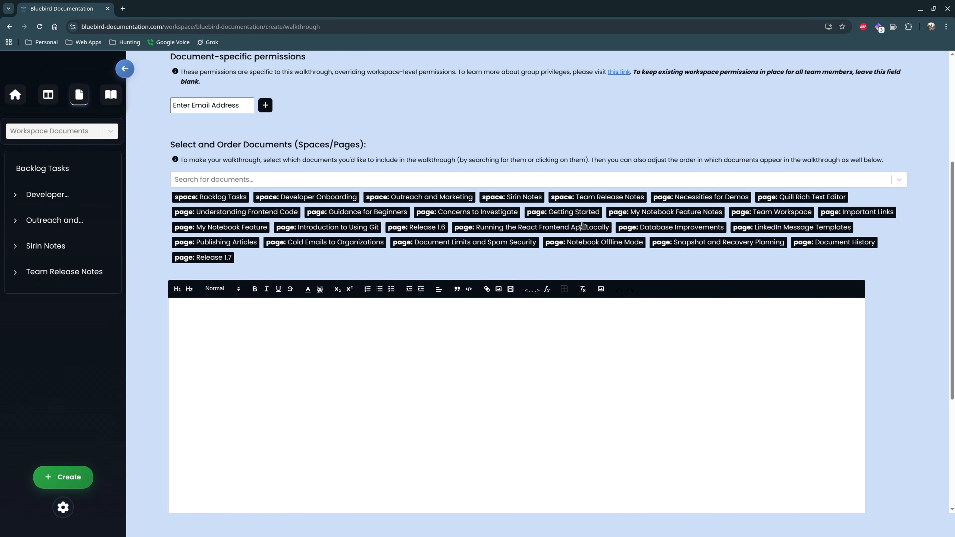
pyautogui.click(417, 228)
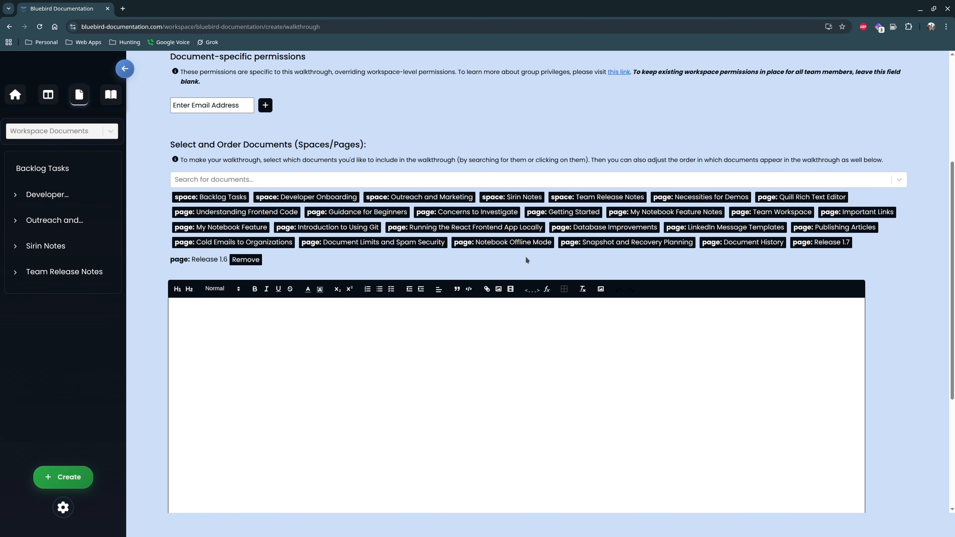
pyautogui.click(822, 243)
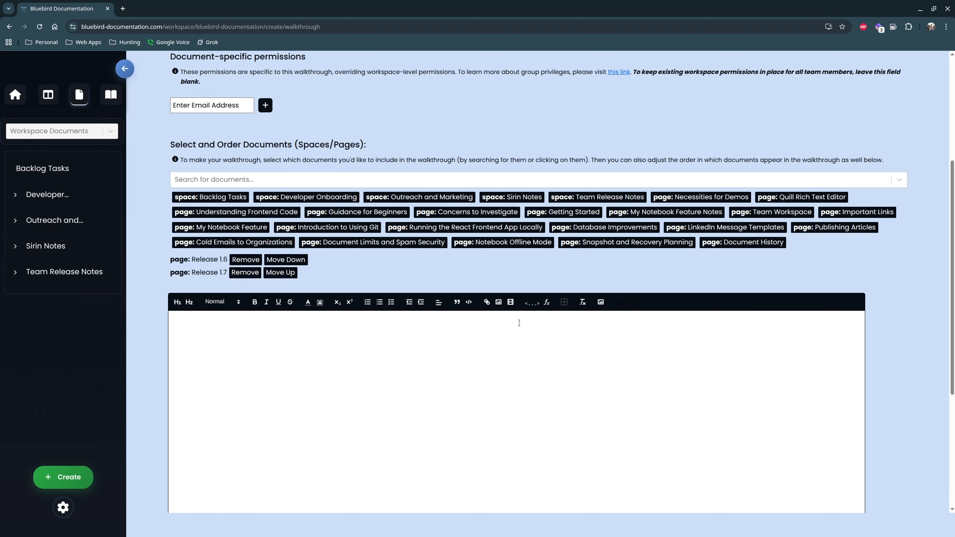
# Write a heading 1 title 'Release Walkthrough' in the walkthrough's cover page content
pyautogui.scroll(-5, 519, 323)
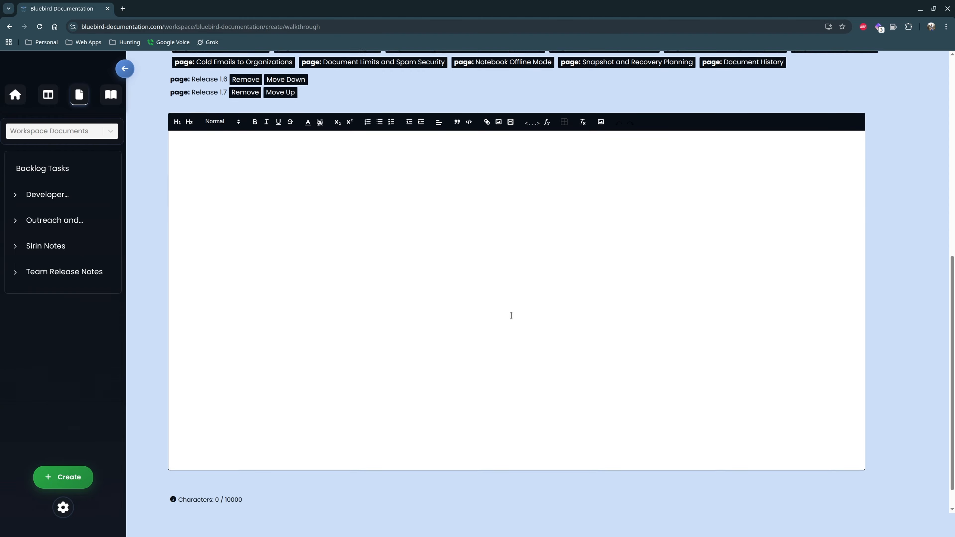
pyautogui.scroll(1, 244, 228)
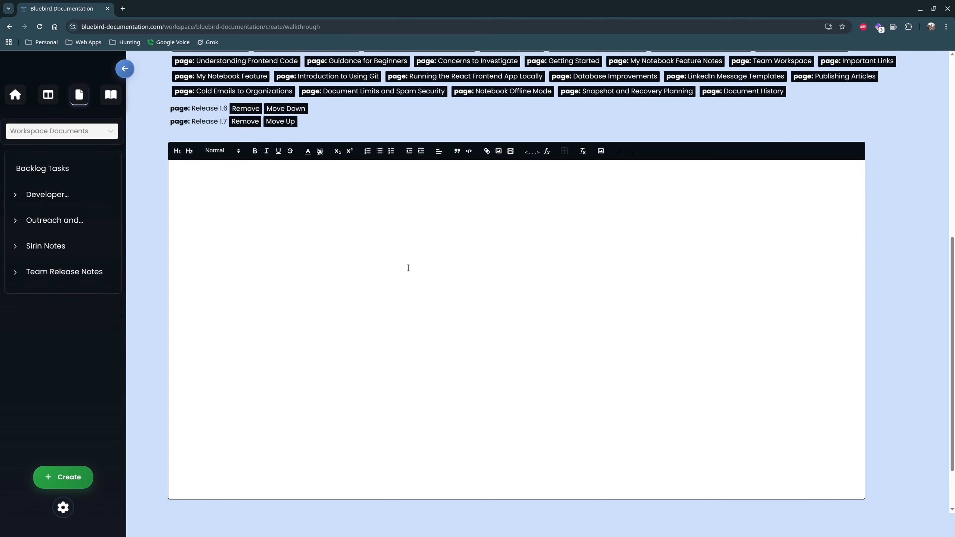
pyautogui.scroll(1, 448, 324)
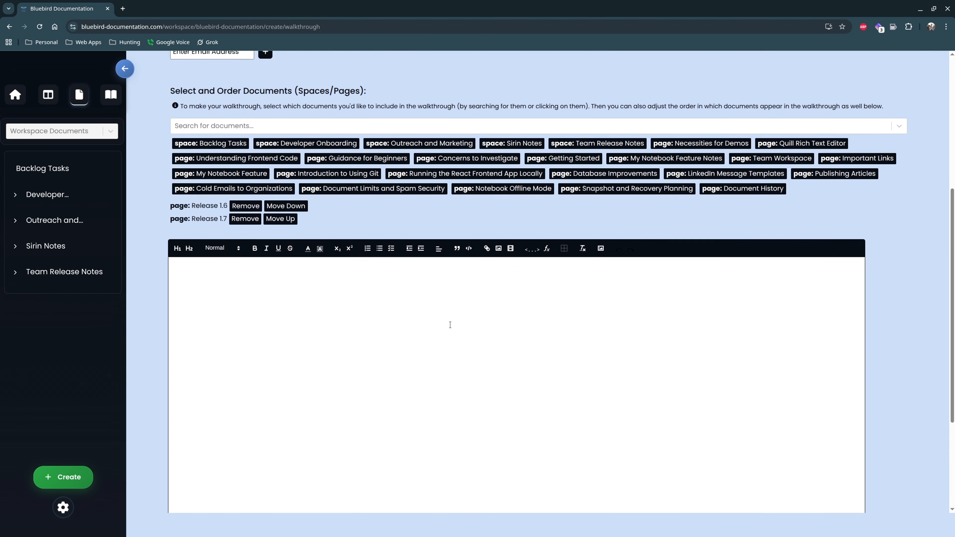
pyautogui.scroll(-4, 288, 262)
pyautogui.scroll(4, 486, 276)
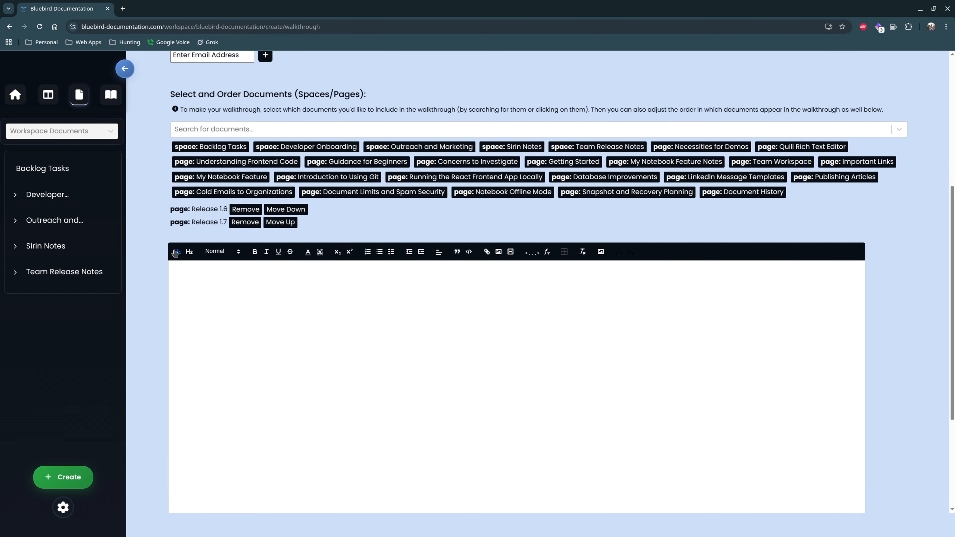
pyautogui.click(177, 251)
pyautogui.write('Release Walkthrough')
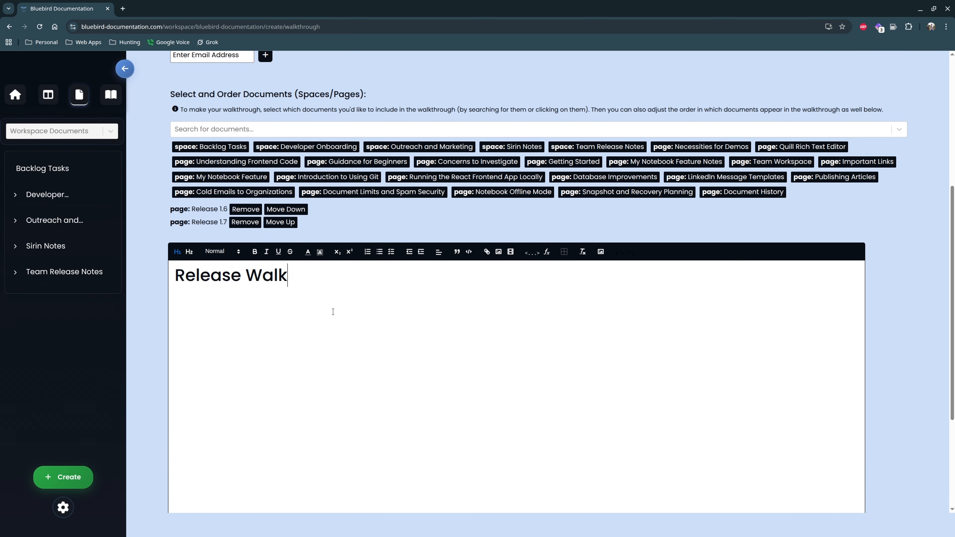
# Add the line 'Let's take you through our previous releases.' below the cover page heading
pyautogui.press('Return')
pyautogui.write('L')
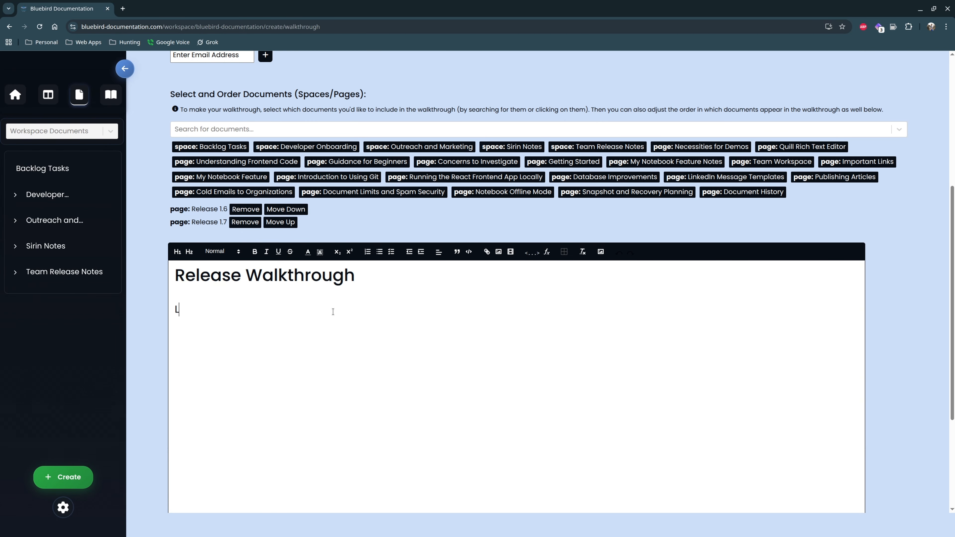
pyautogui.write("et's take you throu")
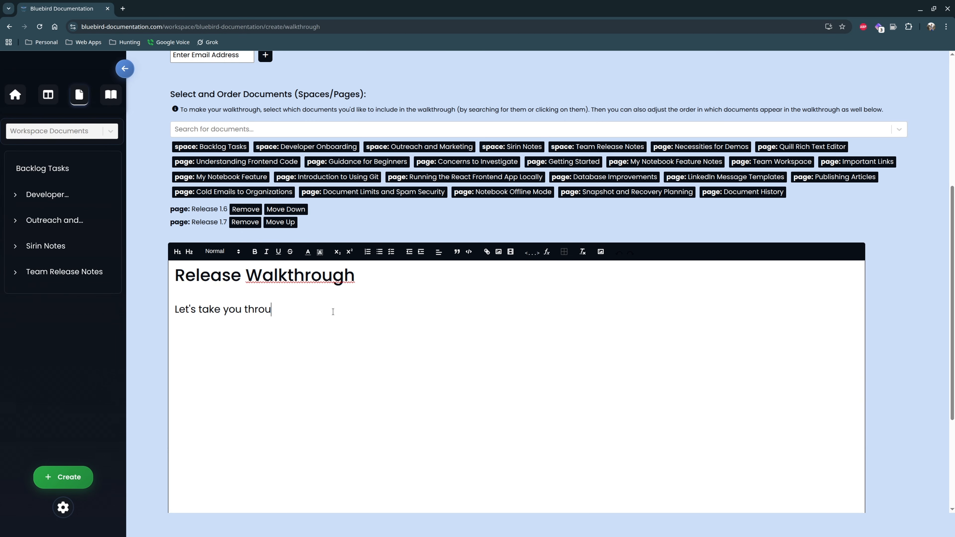
pyautogui.write('gh our previous releases.')
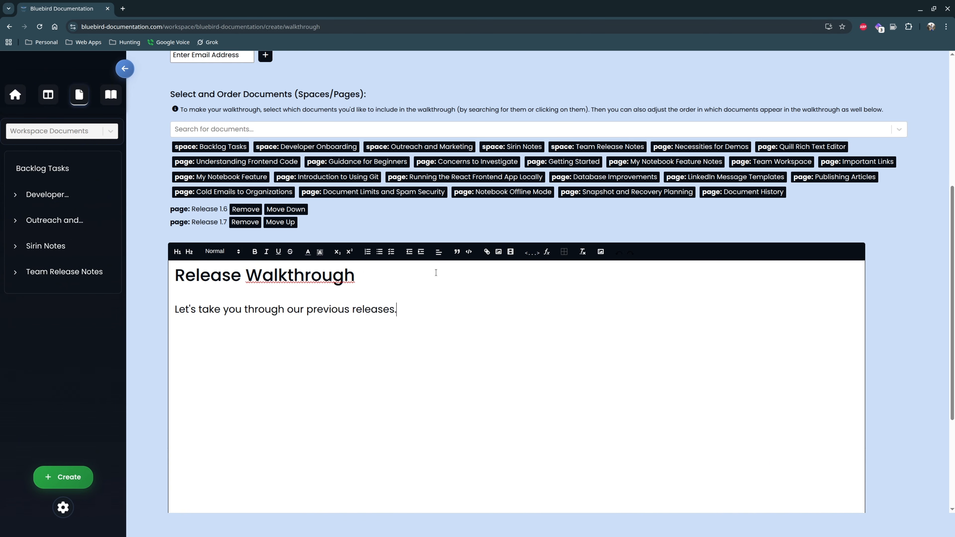
pyautogui.scroll(1, 435, 272)
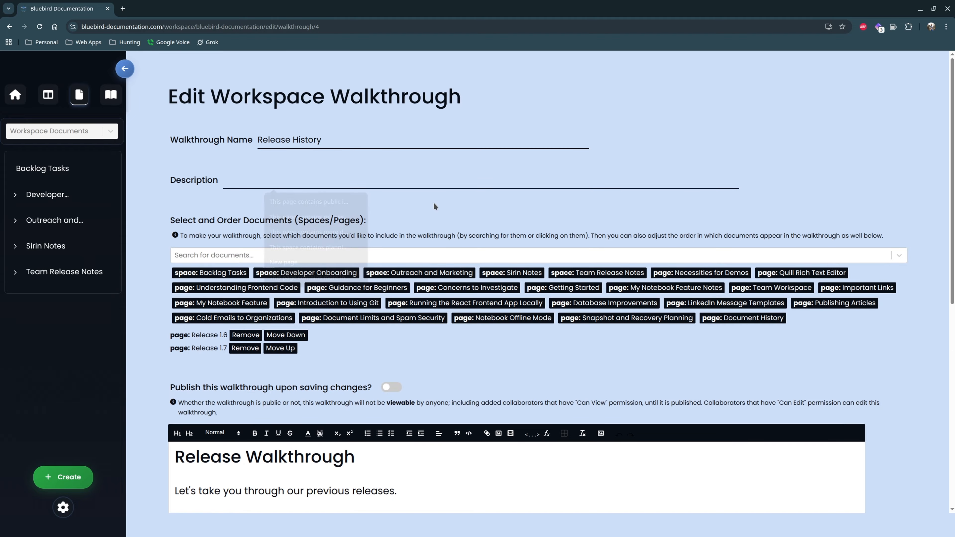
# Save the changes to the Release History walkthrough
pyautogui.click(435, 182)
pyautogui.click(549, 201)
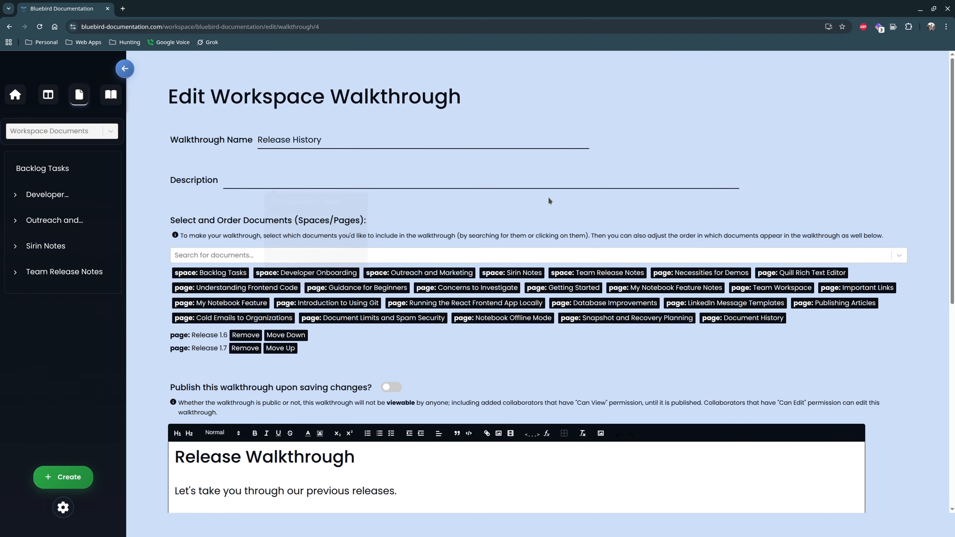
pyautogui.scroll(-6, 459, 202)
pyautogui.scroll(-3, 356, 209)
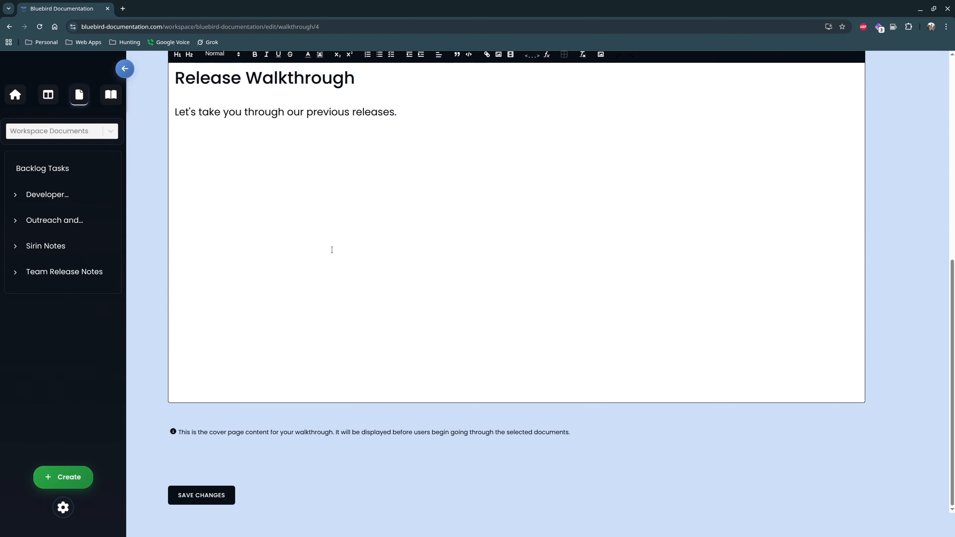
pyautogui.click(222, 495)
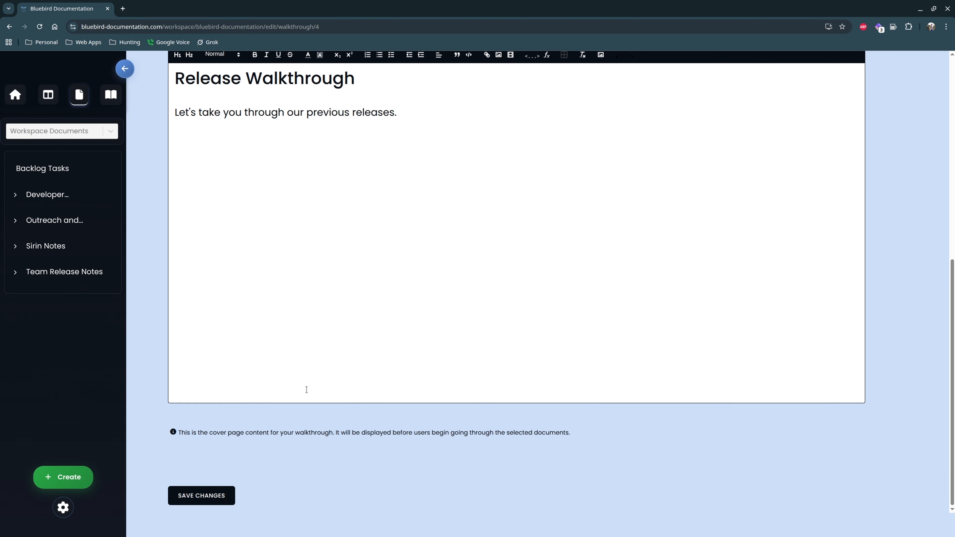
pyautogui.click(189, 498)
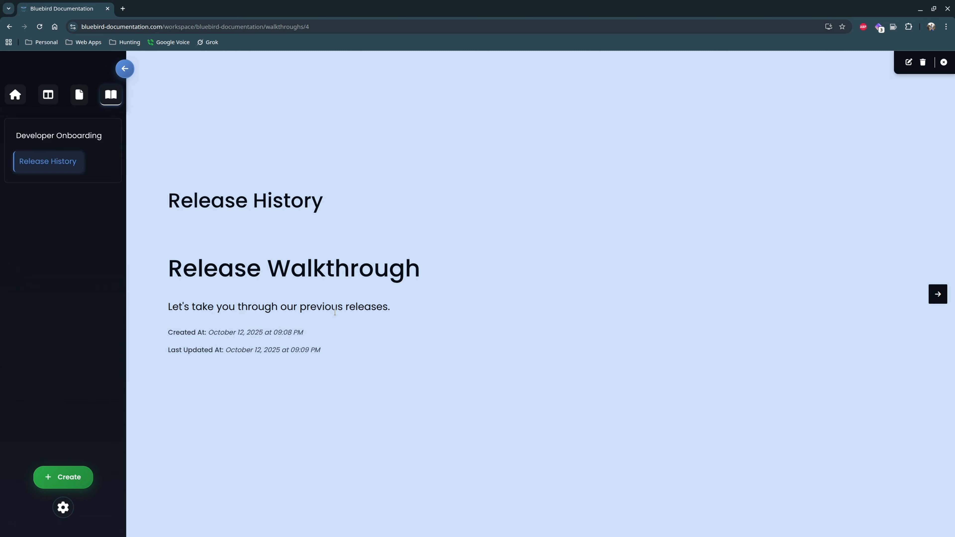
pyautogui.moveTo(333, 203); pyautogui.dragTo(350, 351)
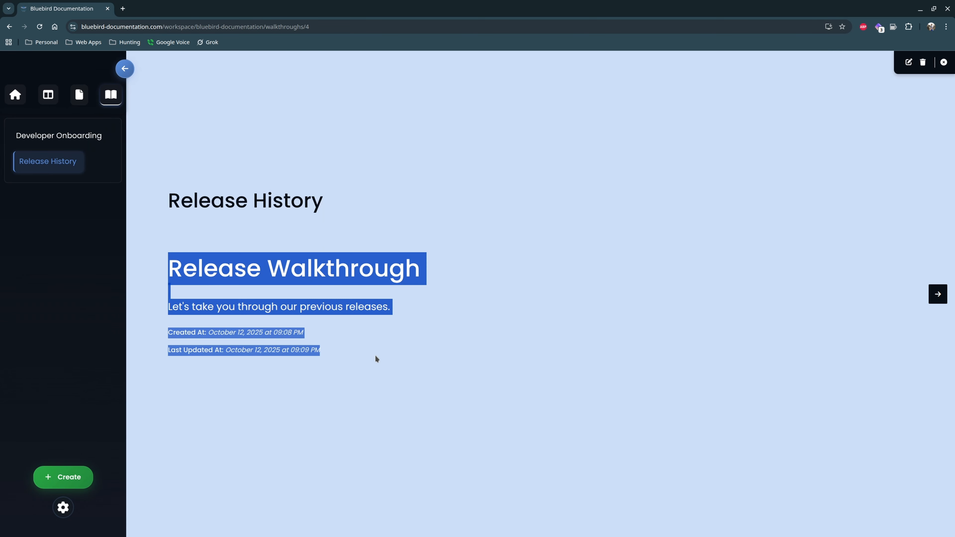
pyautogui.click(417, 360)
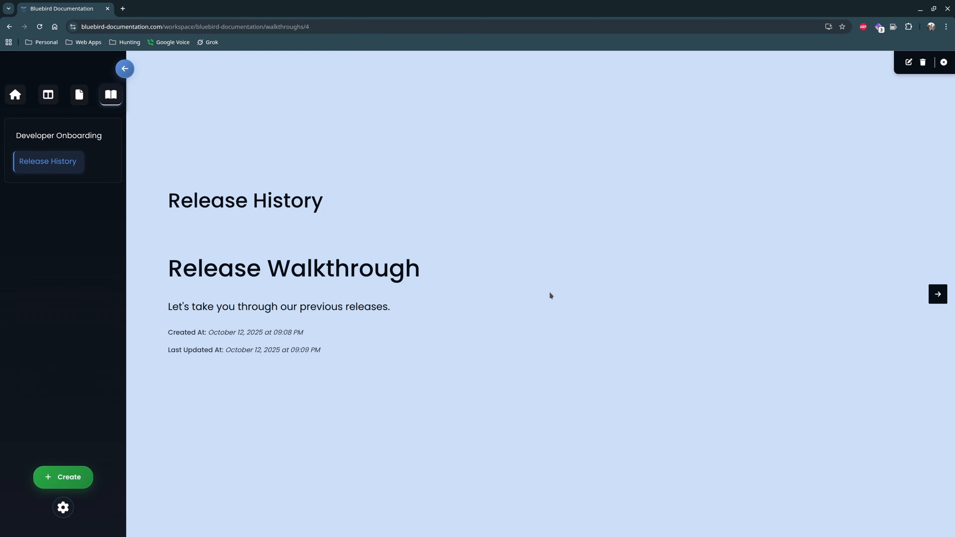